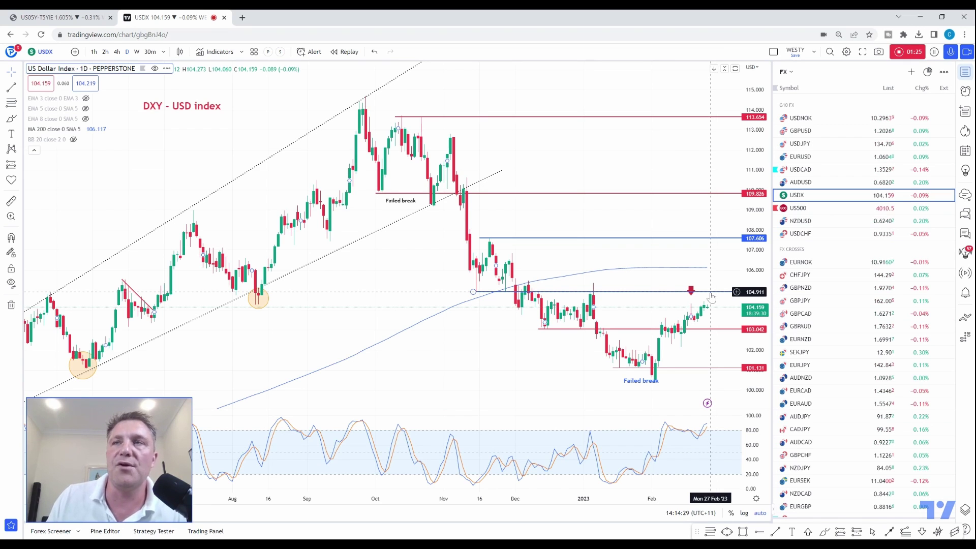
# Step: Open the US500 chart and switch the watchlist to US Rates (fed funds future)
pyautogui.click(797, 209)
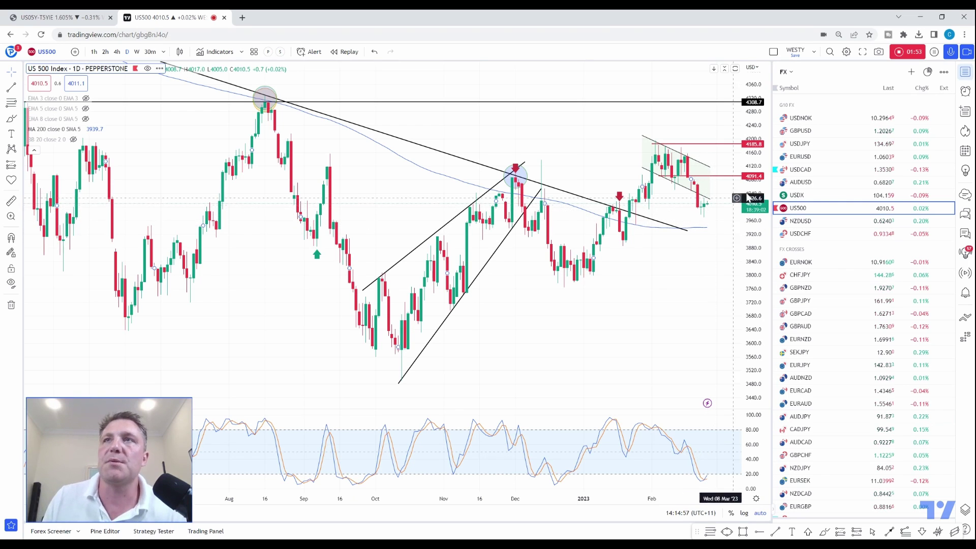
pyautogui.click(788, 73)
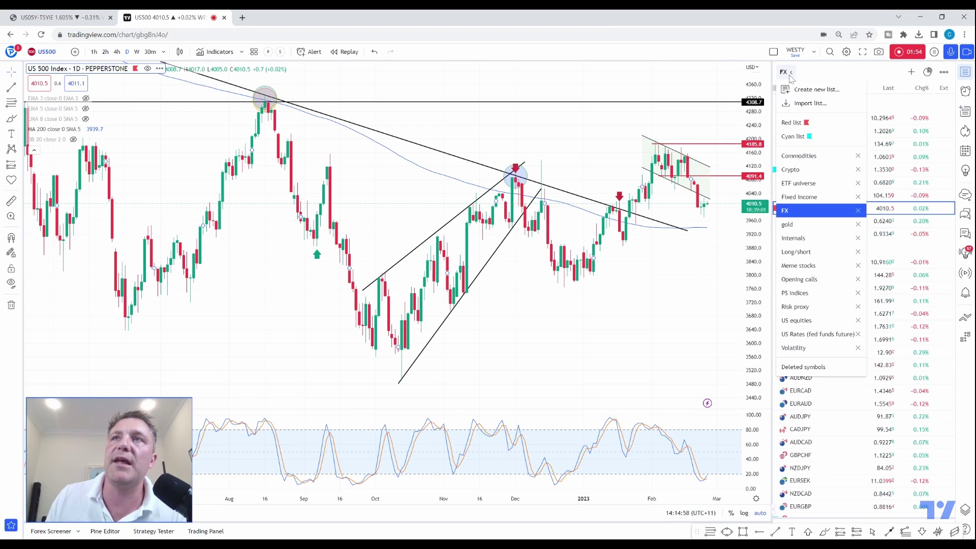
pyautogui.click(794, 335)
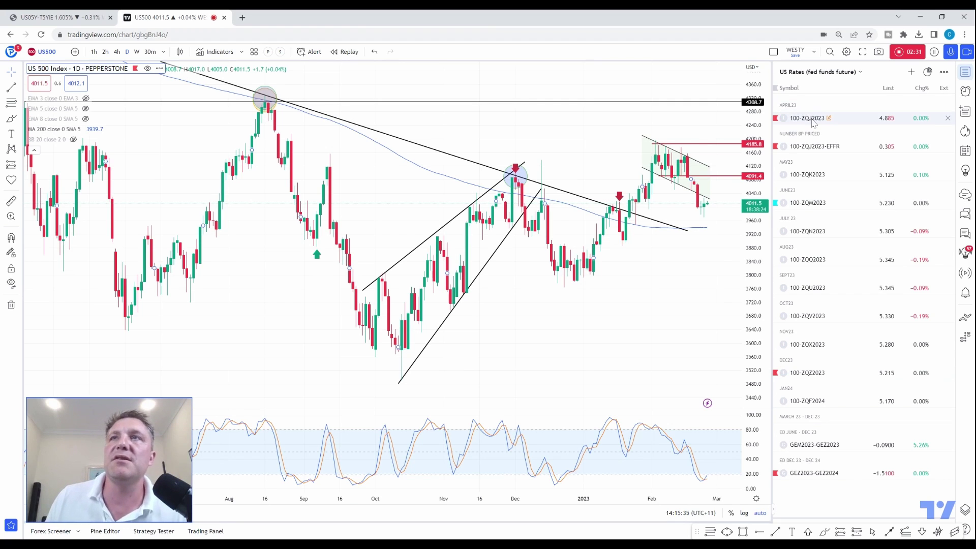
# Step: Open the April 2023 fed funds chart, 100-ZQJ2023, and inspect its full symbol formula
pyautogui.click(813, 120)
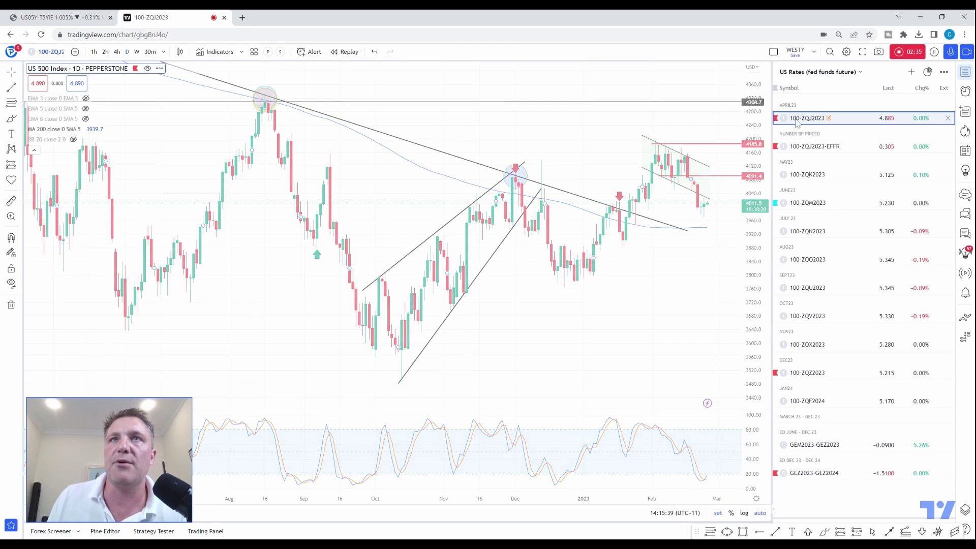
pyautogui.click(51, 51)
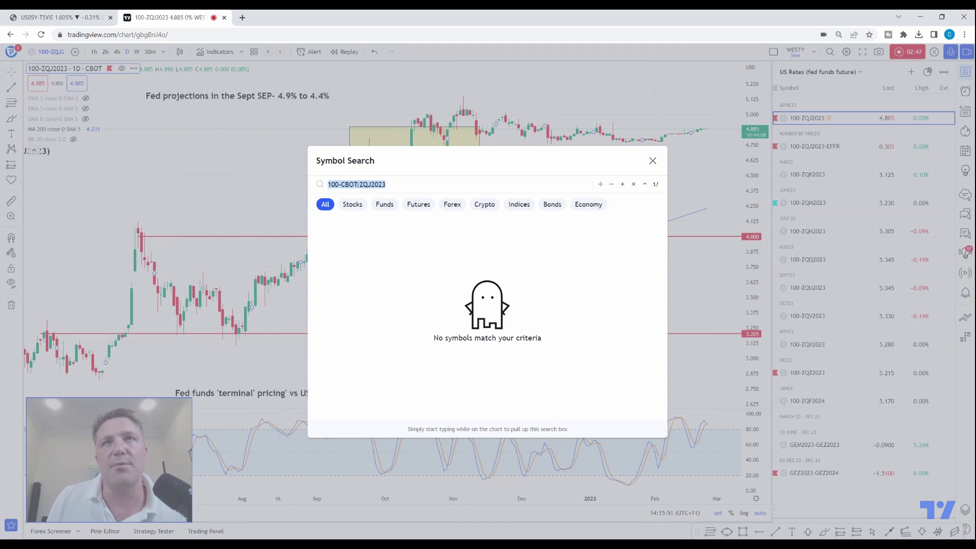
pyautogui.click(386, 184)
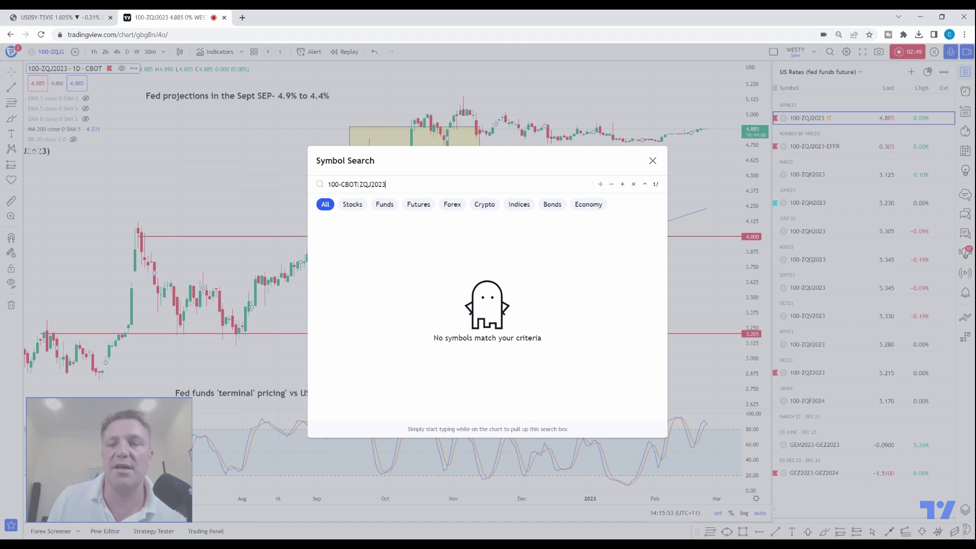
pyautogui.press('Escape')
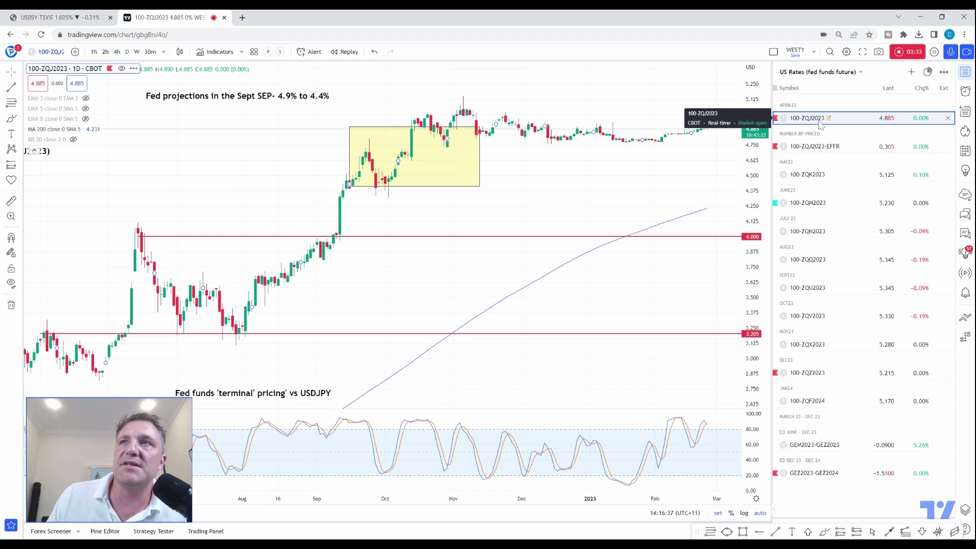
# Step: Open the 100-ZQJ2023-EFFR spread chart and inspect the formula behind the symbol
pyautogui.click(828, 147)
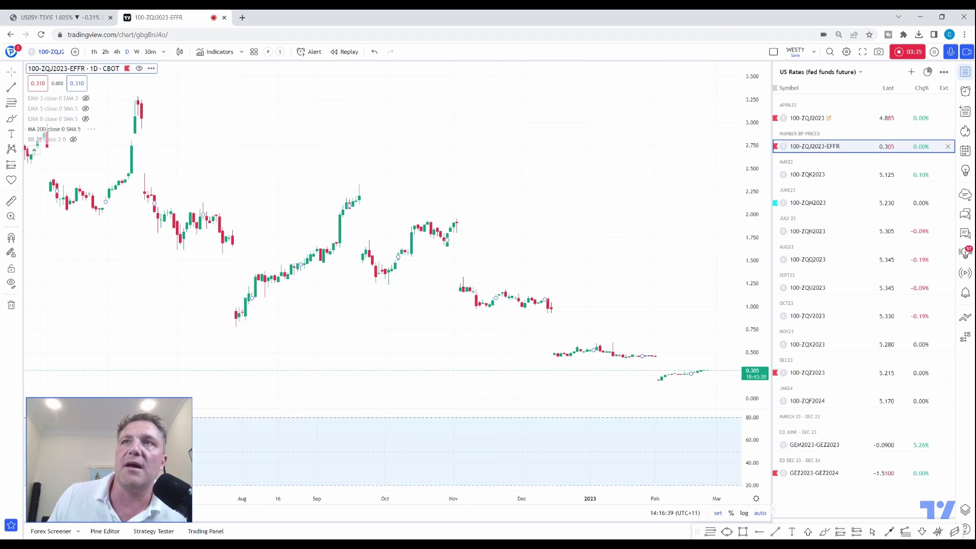
pyautogui.click(46, 55)
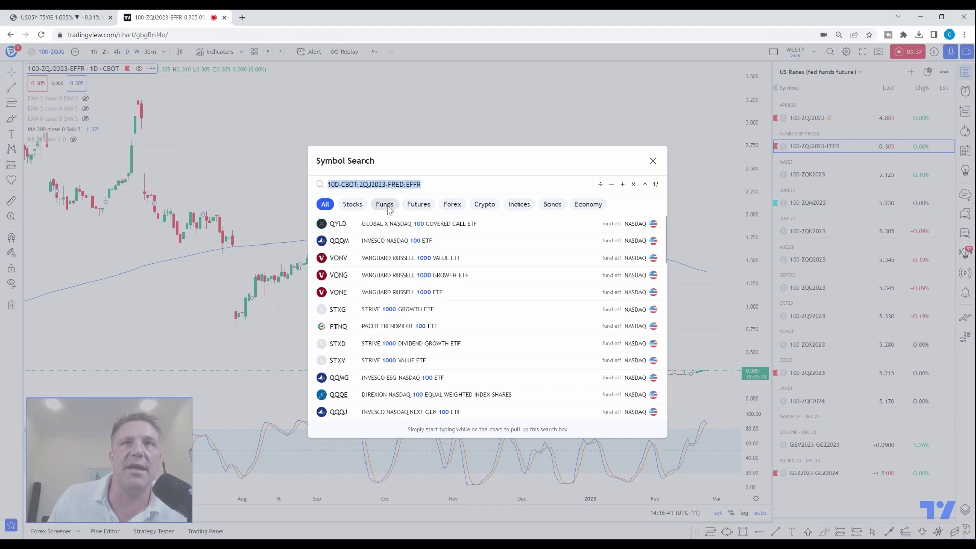
pyautogui.click(653, 161)
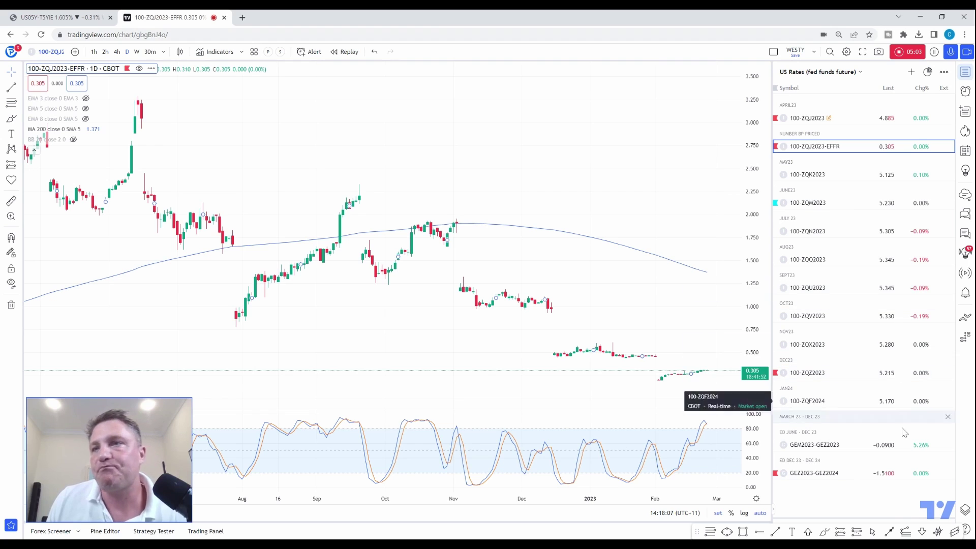
# Step: Inspect the GEZ2023-GEZ2024 spread's chart and symbol formula, and open the 100-ZQF2024 chart
pyautogui.click(797, 478)
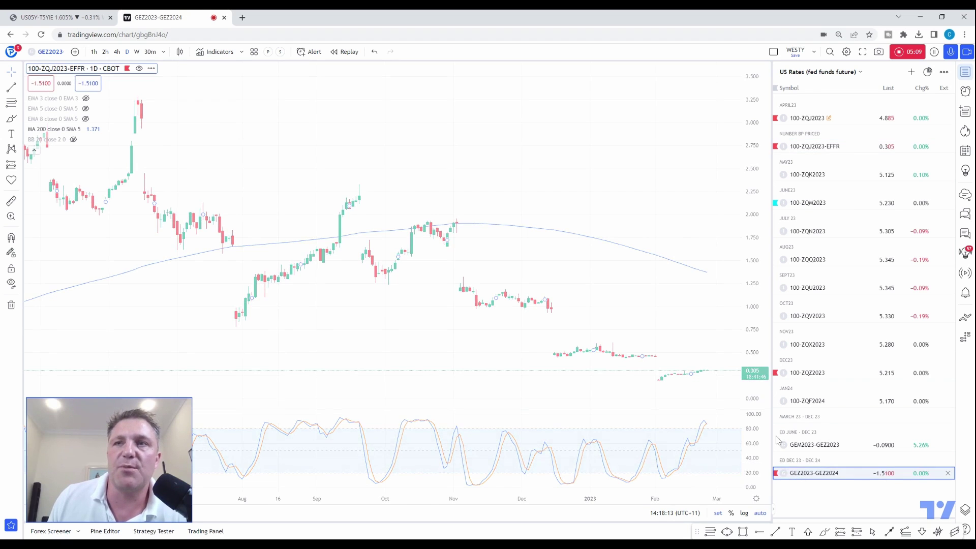
pyautogui.click(43, 52)
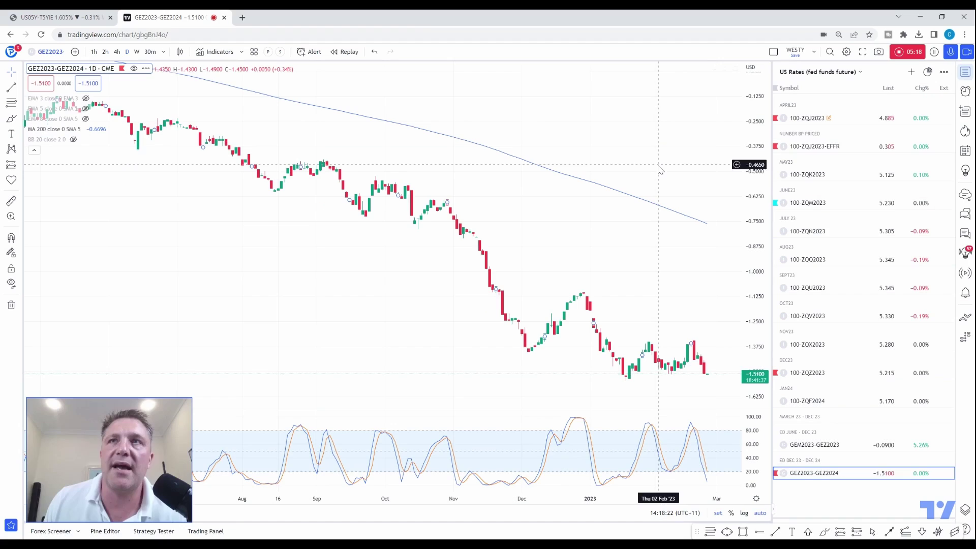
pyautogui.click(653, 160)
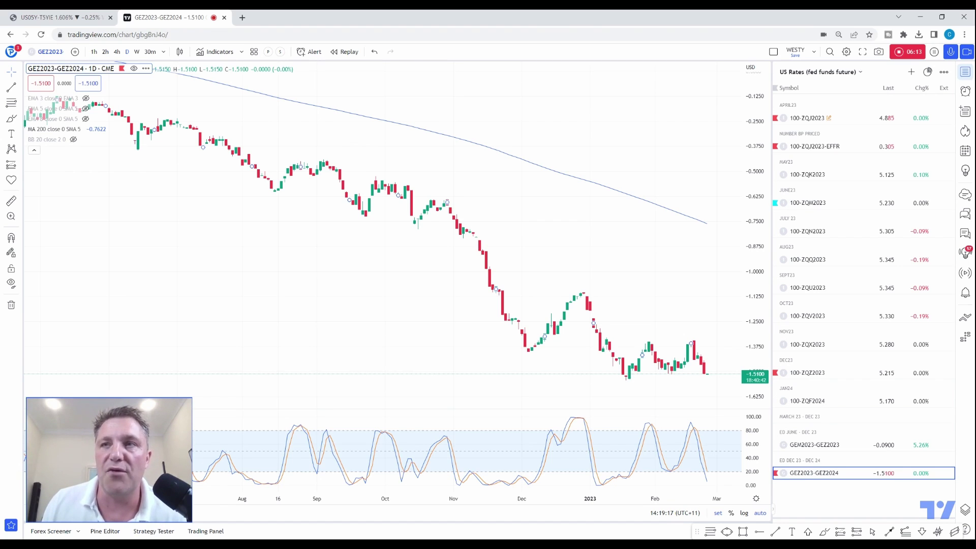
pyautogui.click(811, 401)
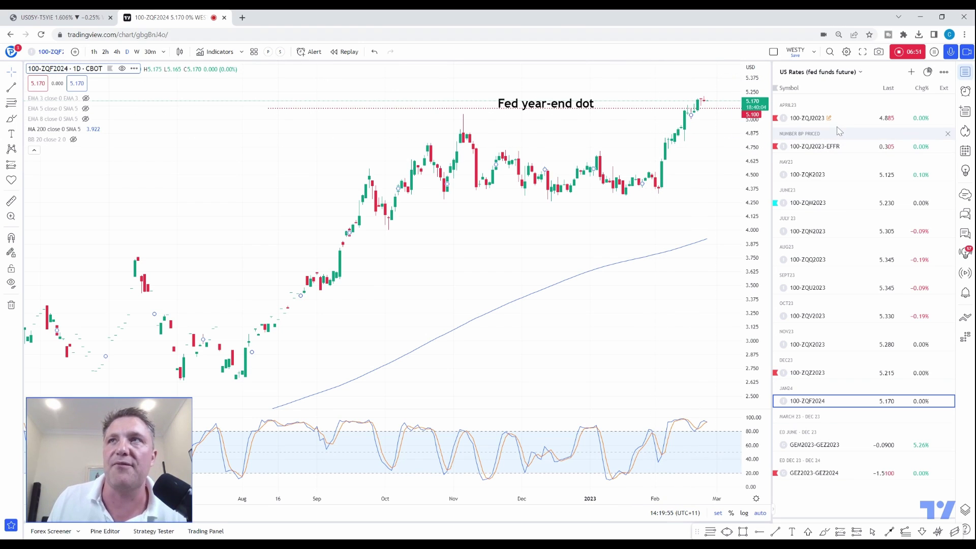
# Step: Switch the watchlist to Volatility and open the MOVE bond volatility index chart
pyautogui.click(836, 72)
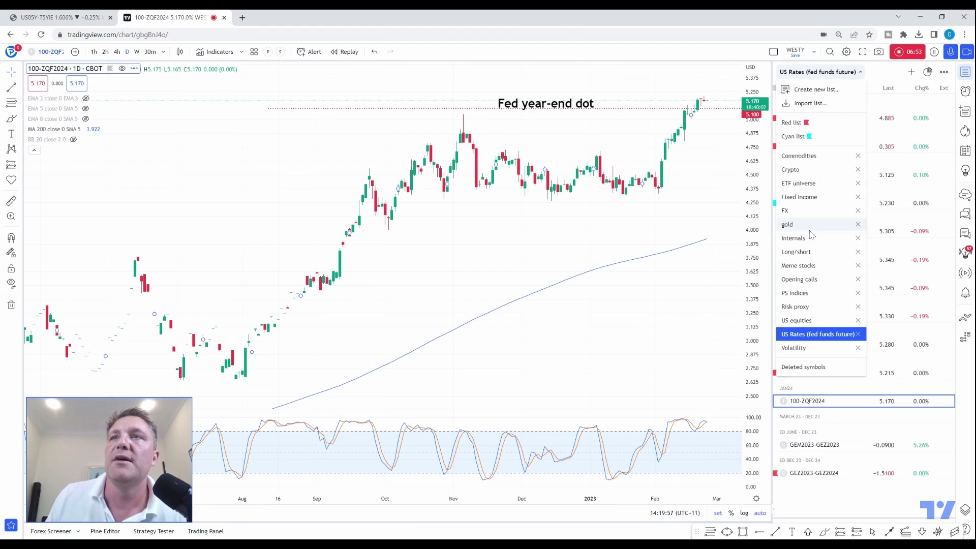
pyautogui.click(801, 349)
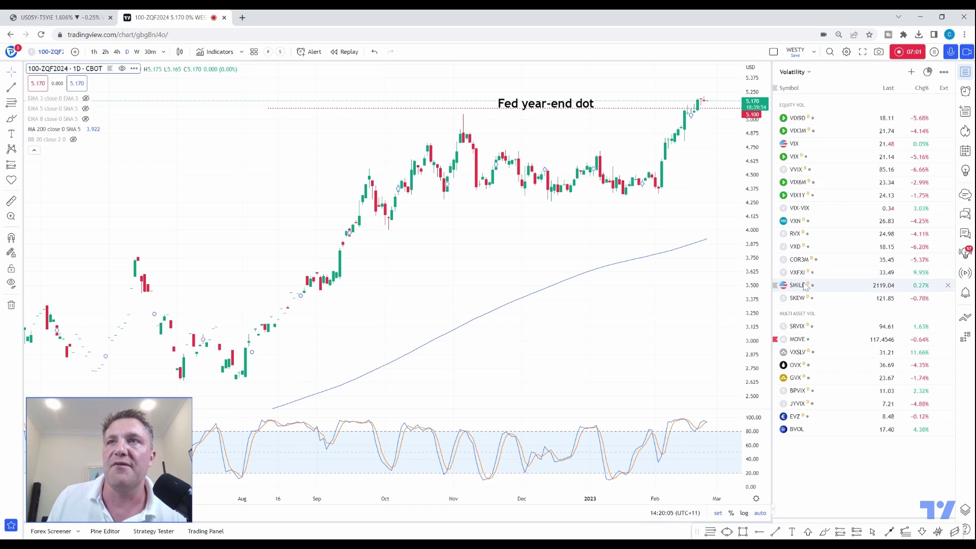
pyautogui.click(800, 340)
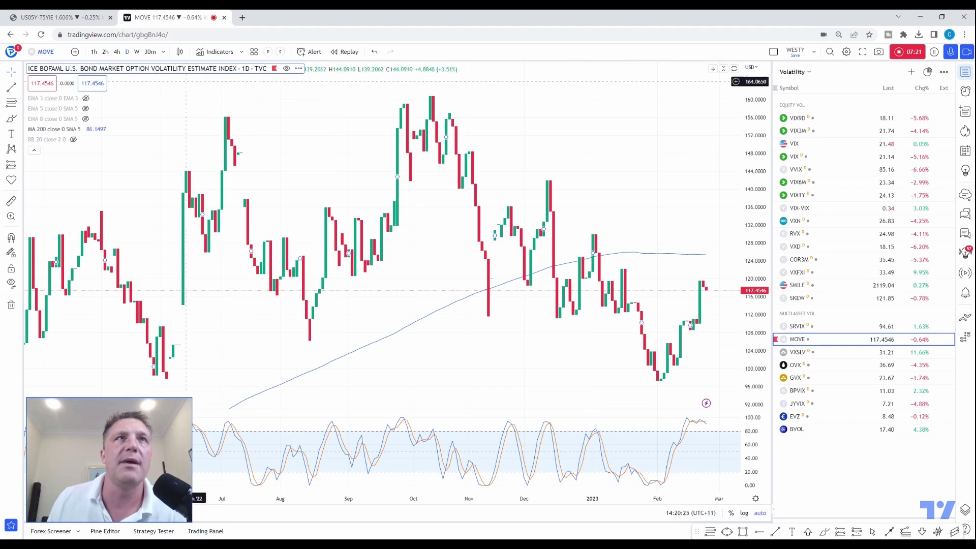
# Step: Overlay USDX on the MOVE chart with a new price scale and change the main series to Line
pyautogui.click(75, 51)
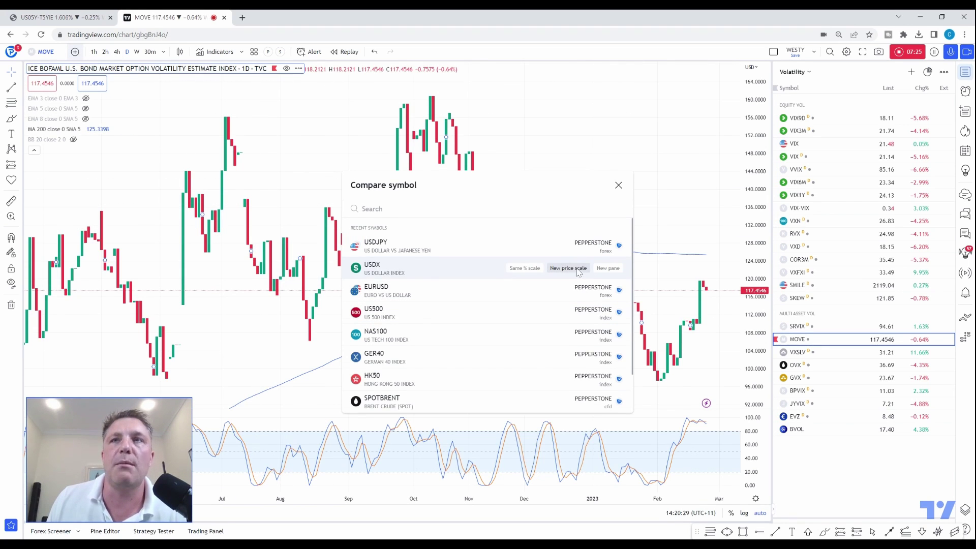
pyautogui.click(577, 271)
pyautogui.click(617, 186)
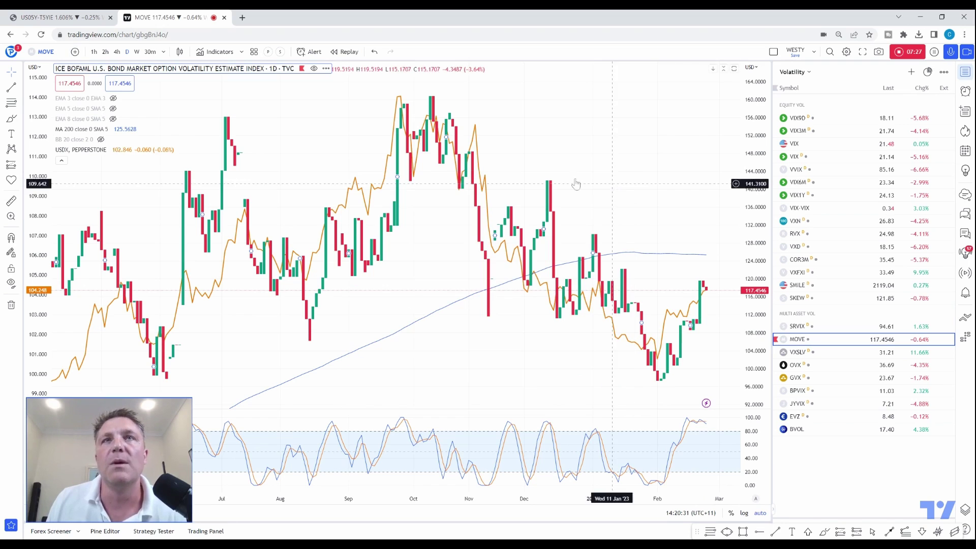
pyautogui.click(180, 52)
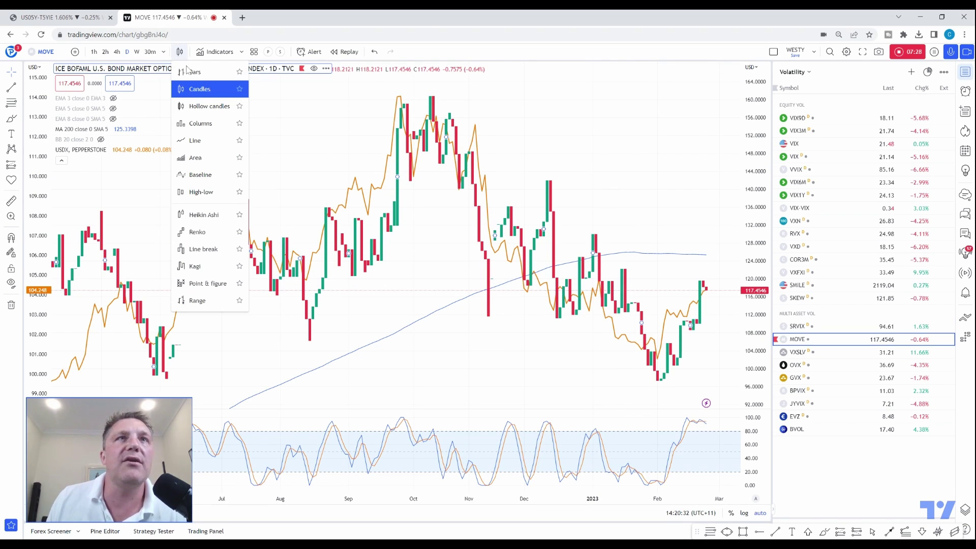
pyautogui.click(204, 140)
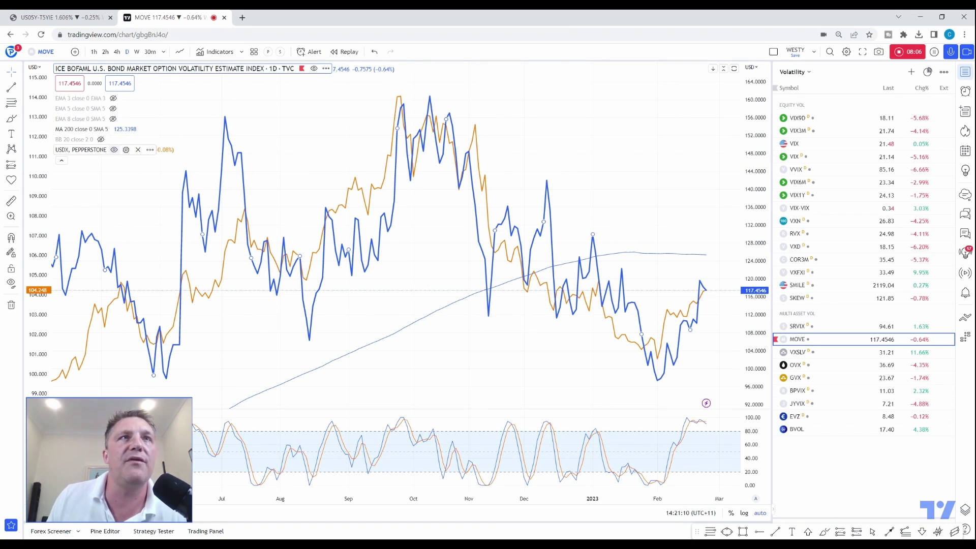
# Step: Remove the USDX comparison from the MOVE chart and open the SRVIX symbol
pyautogui.click(138, 150)
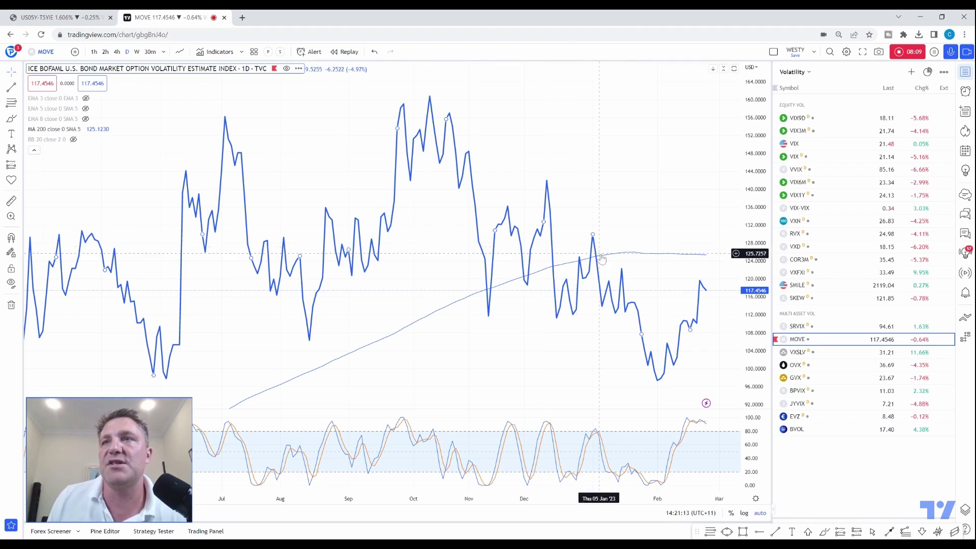
pyautogui.click(794, 327)
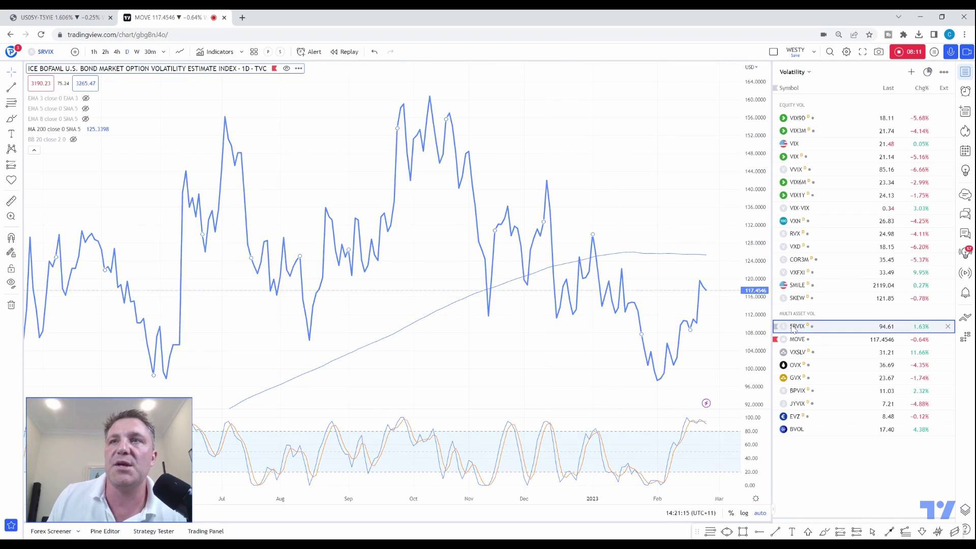
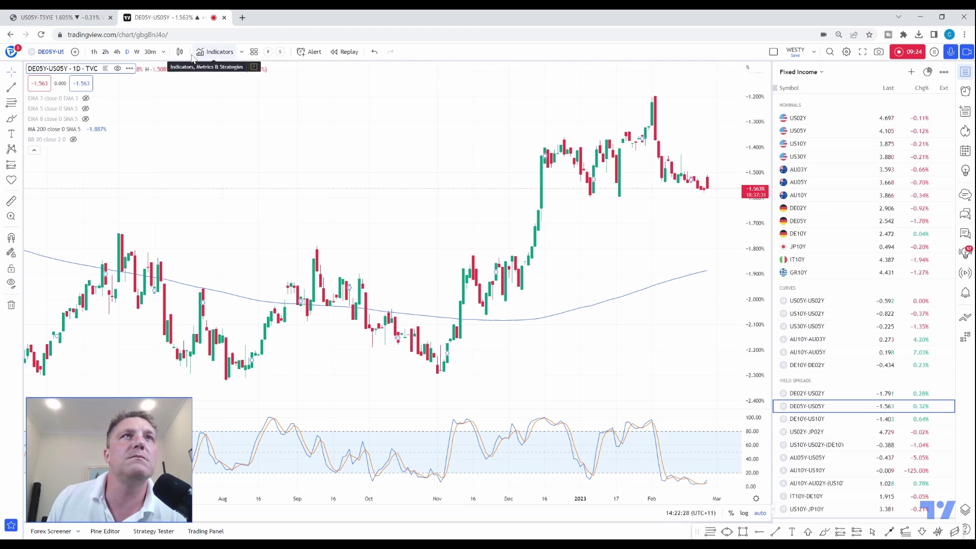
# Step: Overlay EURUSD on the DE05Y-US05Y spread chart with a new price scale and change the main series to Line
pyautogui.click(75, 51)
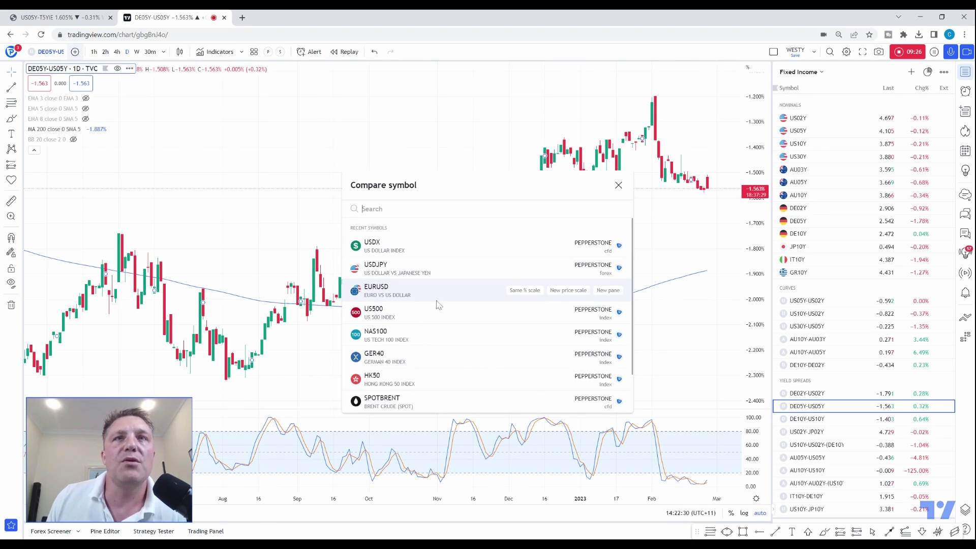
pyautogui.click(575, 290)
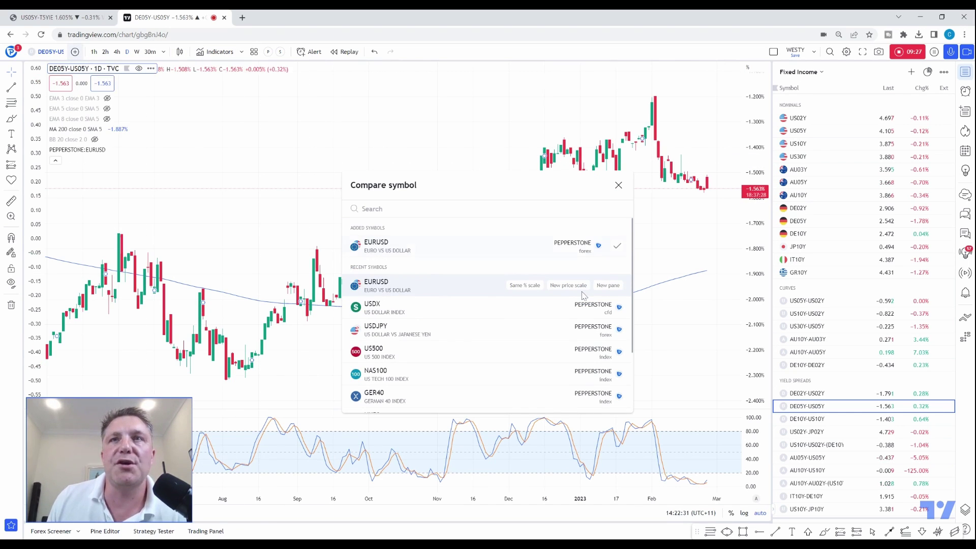
pyautogui.click(618, 185)
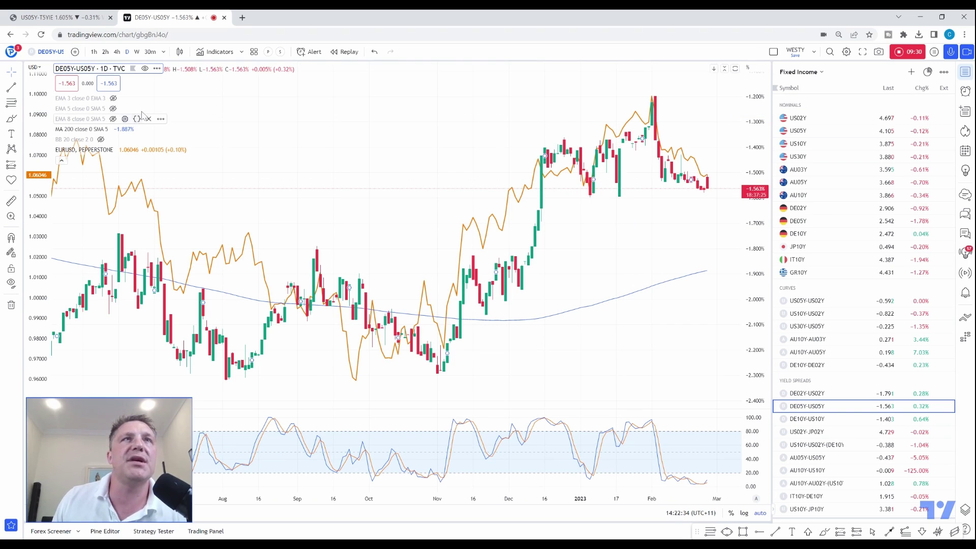
pyautogui.click(180, 51)
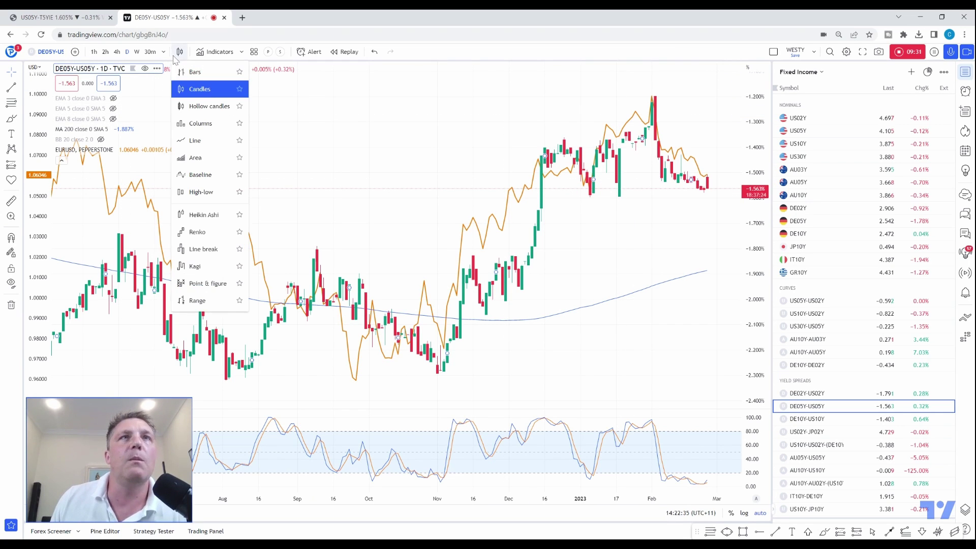
pyautogui.click(198, 139)
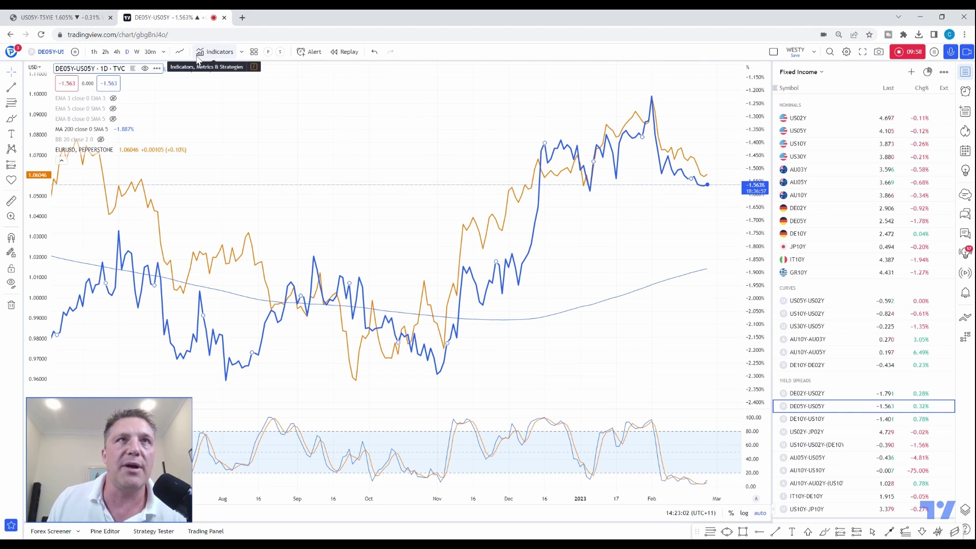
# Step: Set the DE05Y-US05Y chart back to Candles and remove the EURUSD comparison
pyautogui.click(180, 51)
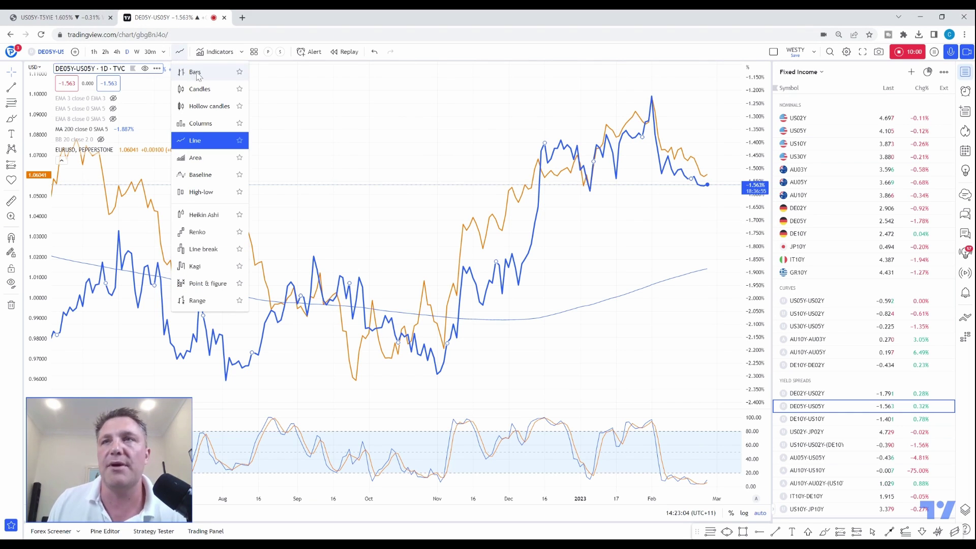
pyautogui.click(199, 90)
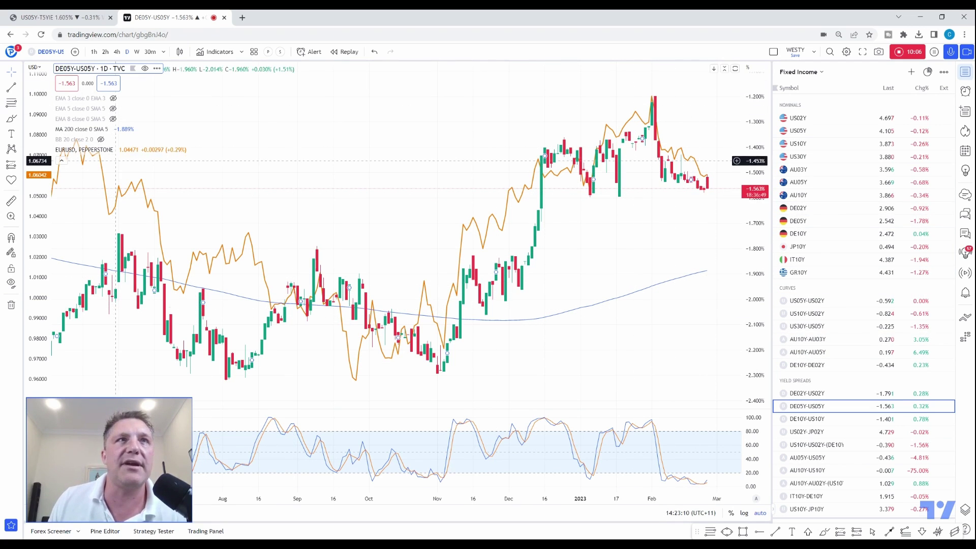
pyautogui.click(145, 150)
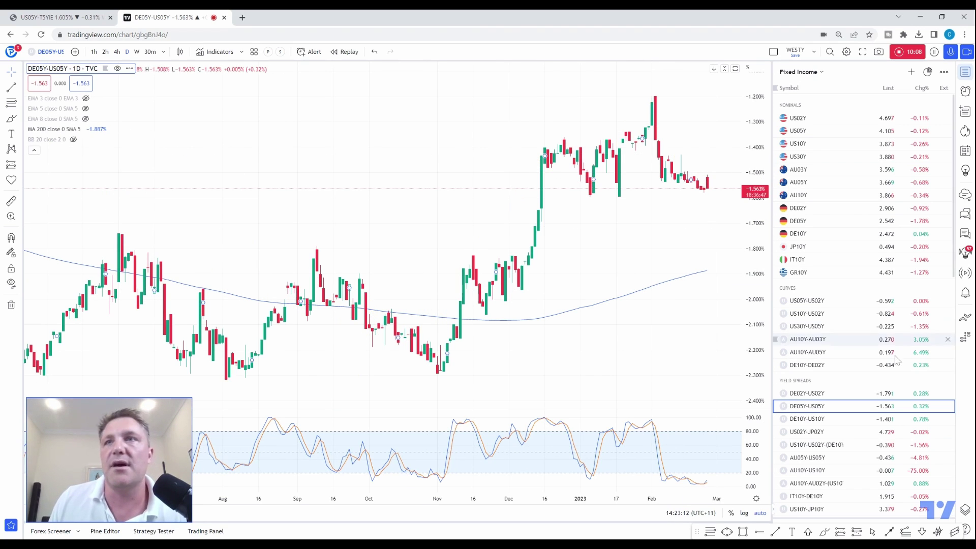
# Step: Open the US05Y-T5YIE real rate chart from the Fixed Income watchlist and inspect its symbol formula
pyautogui.scroll(-7, 942, 344)
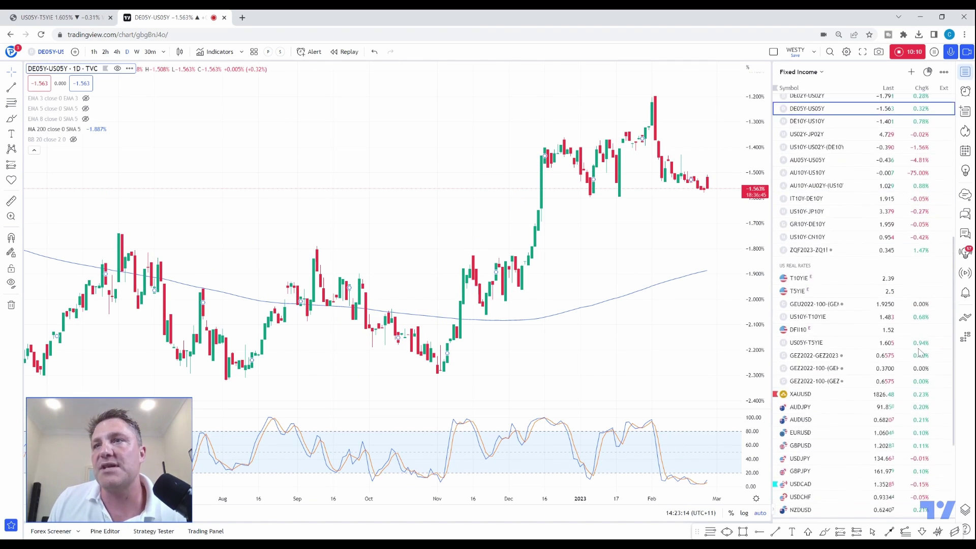
pyautogui.scroll(3, 920, 352)
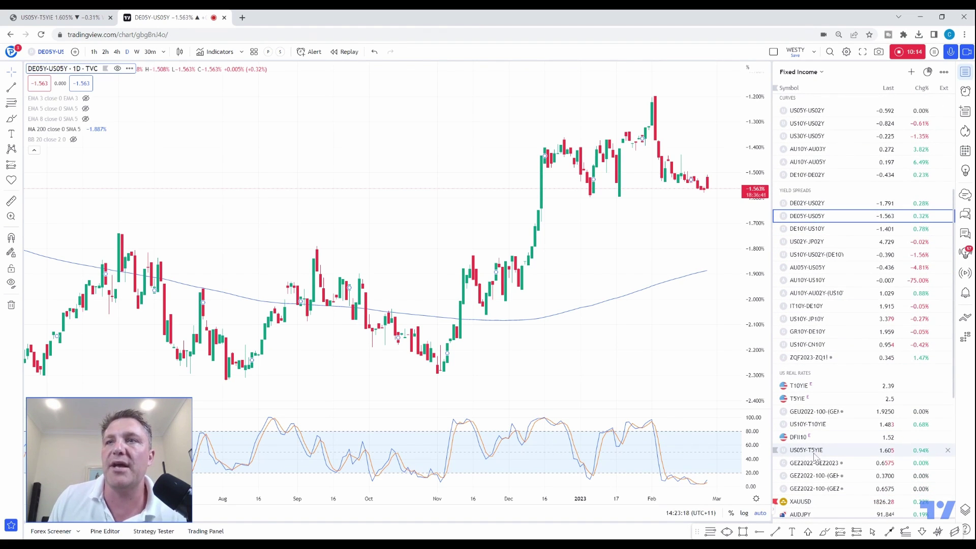
pyautogui.click(810, 451)
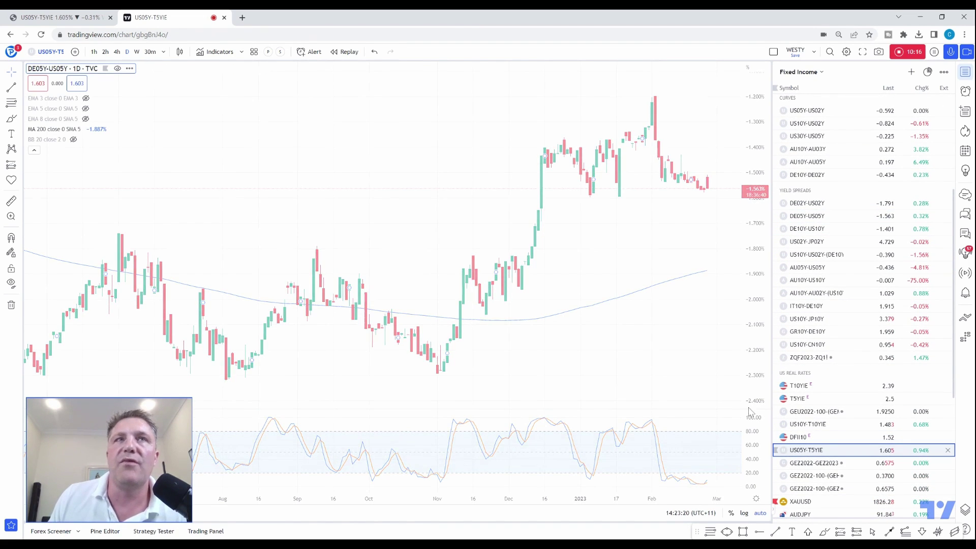
pyautogui.click(52, 51)
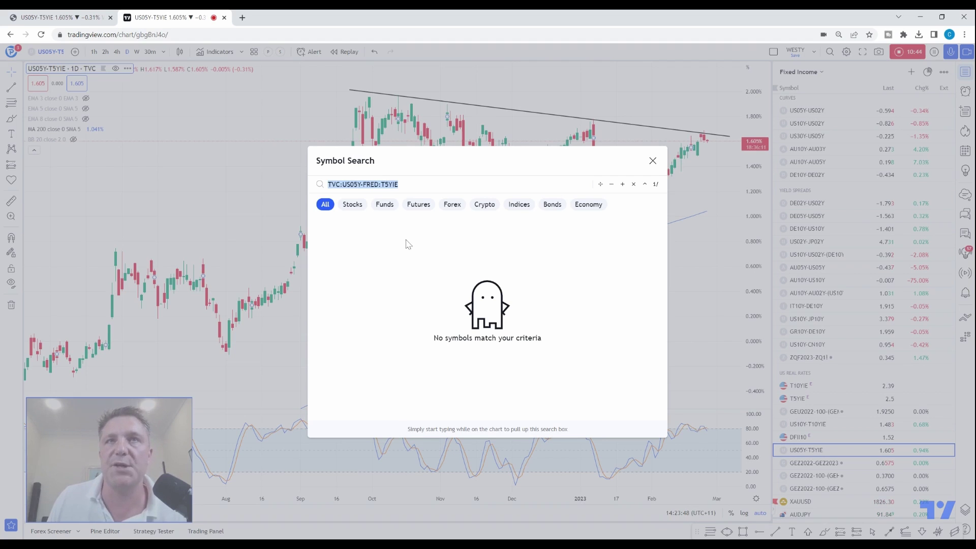
pyautogui.click(654, 162)
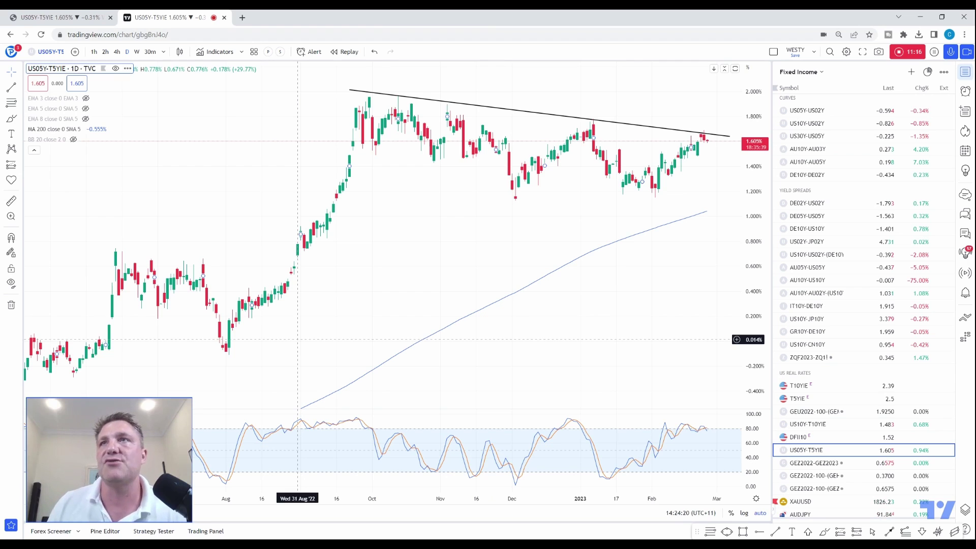
# Step: Switch the watchlist from Fixed Income to US Rates (fed funds future)
pyautogui.click(800, 71)
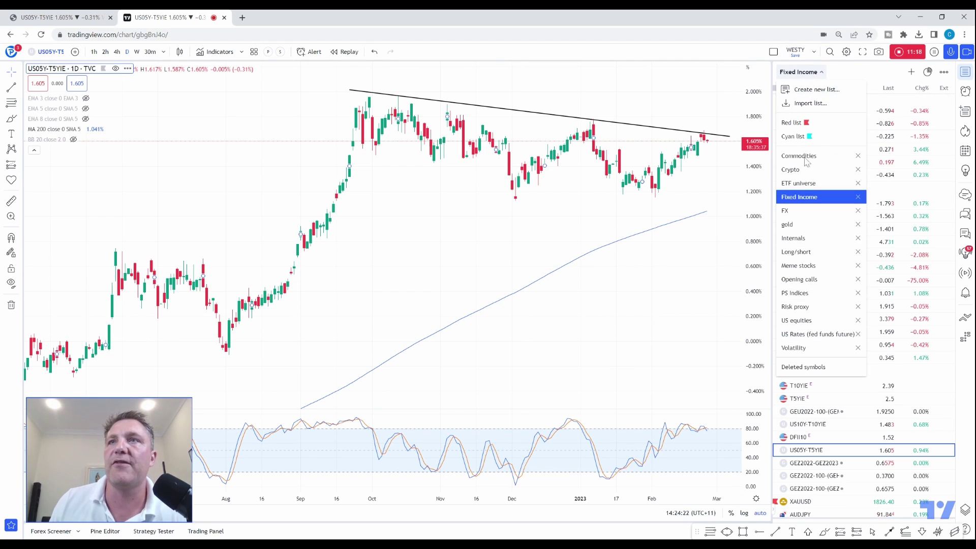
pyautogui.click(806, 334)
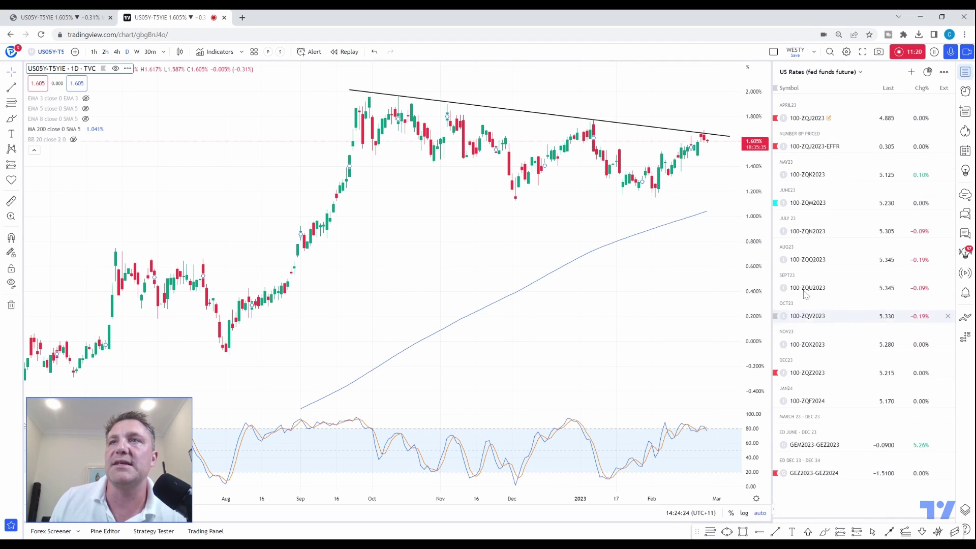